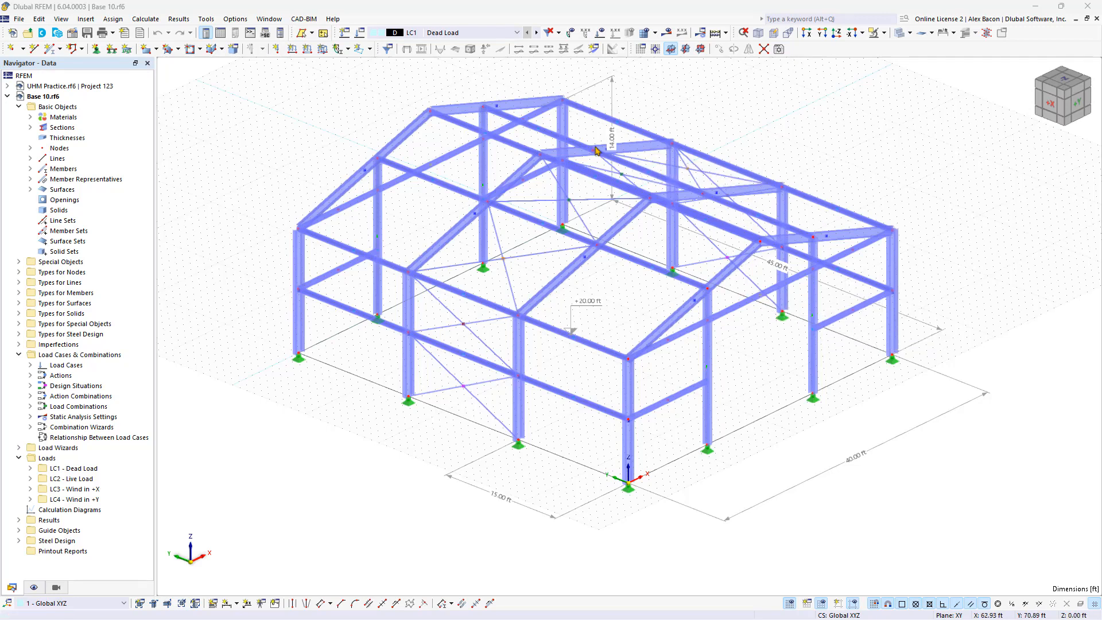
Create a uniform force member load of 0.1 kip/ft in LC1 - Dead Load and assign it to the eave member nearest the origin
click(468, 31)
click(467, 32)
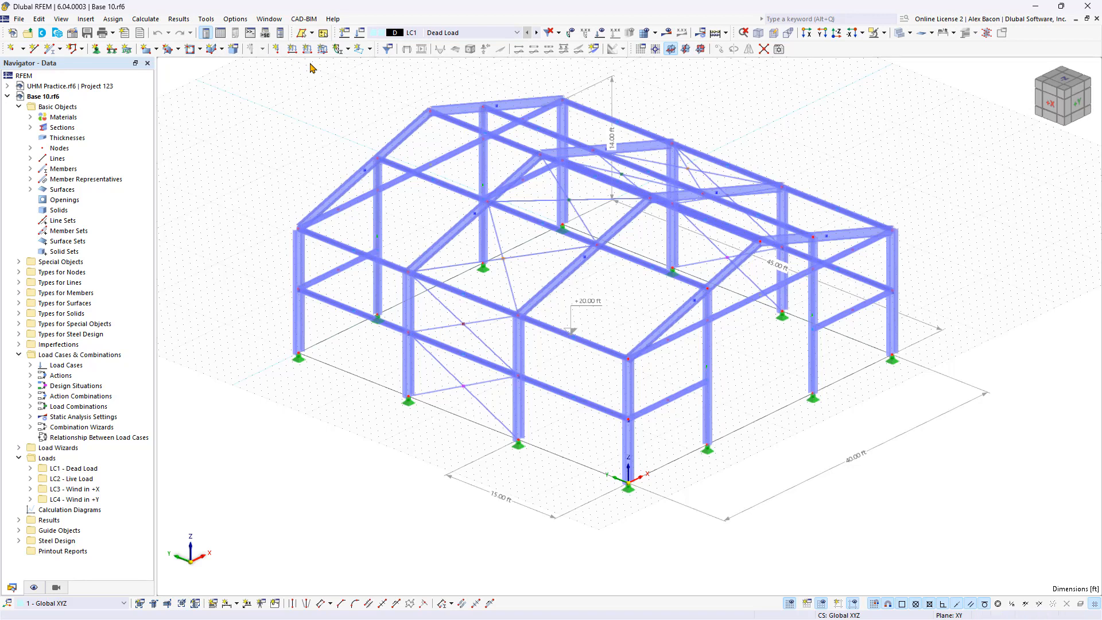
click(332, 140)
click(310, 52)
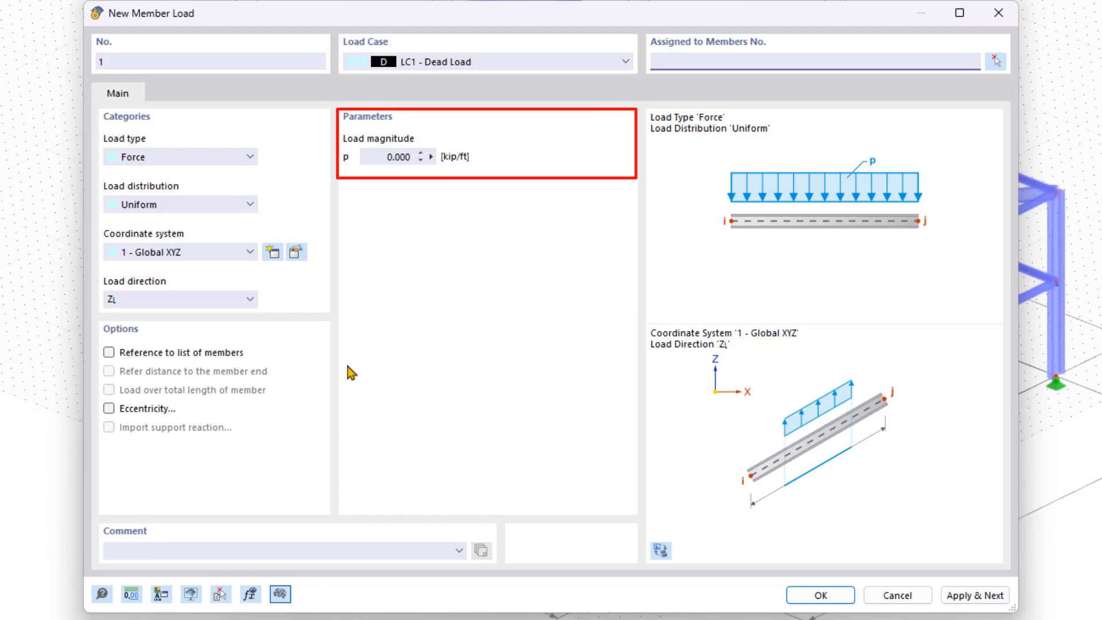
click(383, 160)
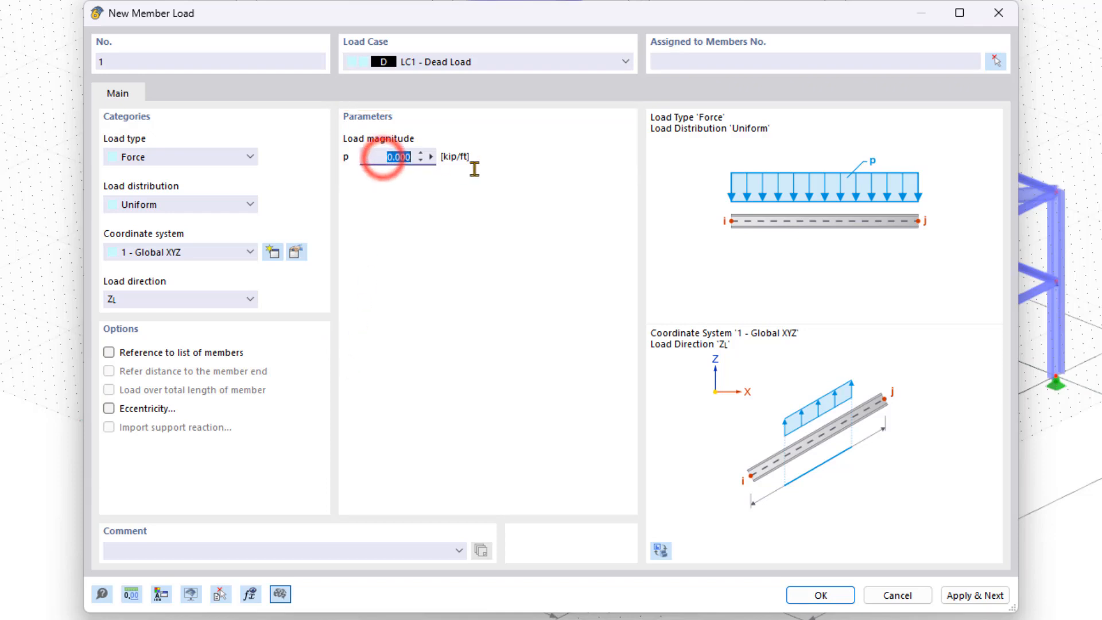
text(0.)
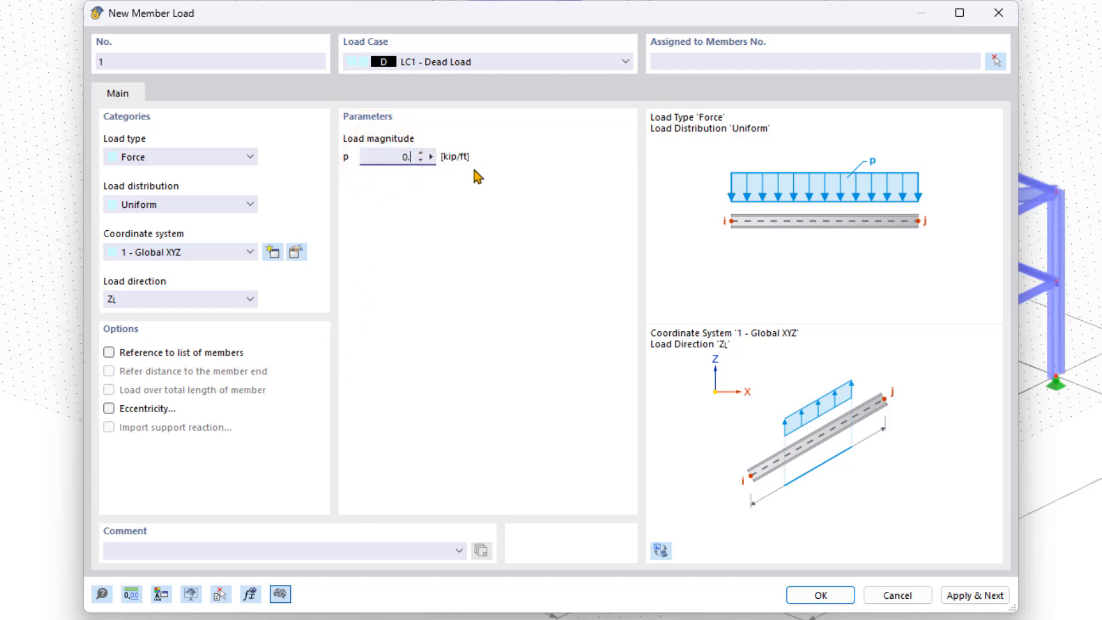
text(1)
click(821, 592)
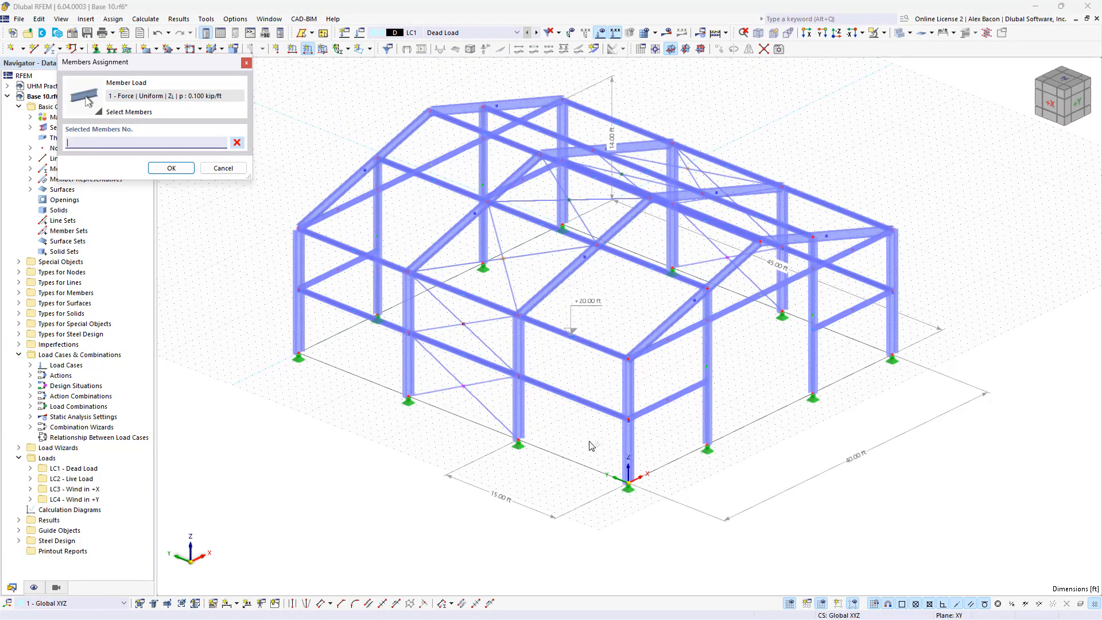
click(556, 333)
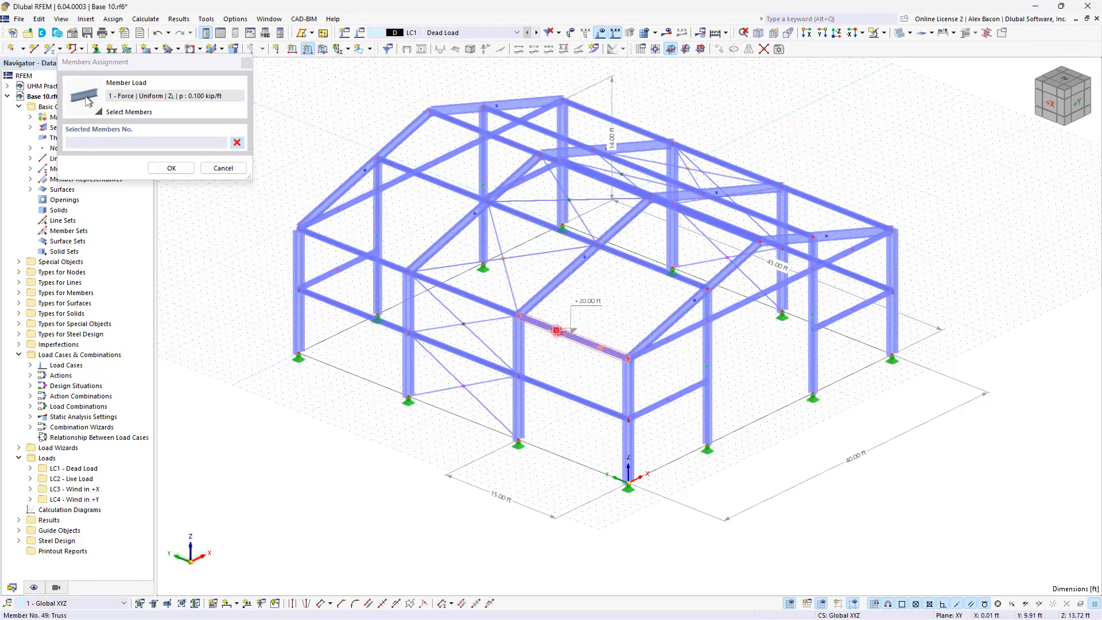
click(184, 168)
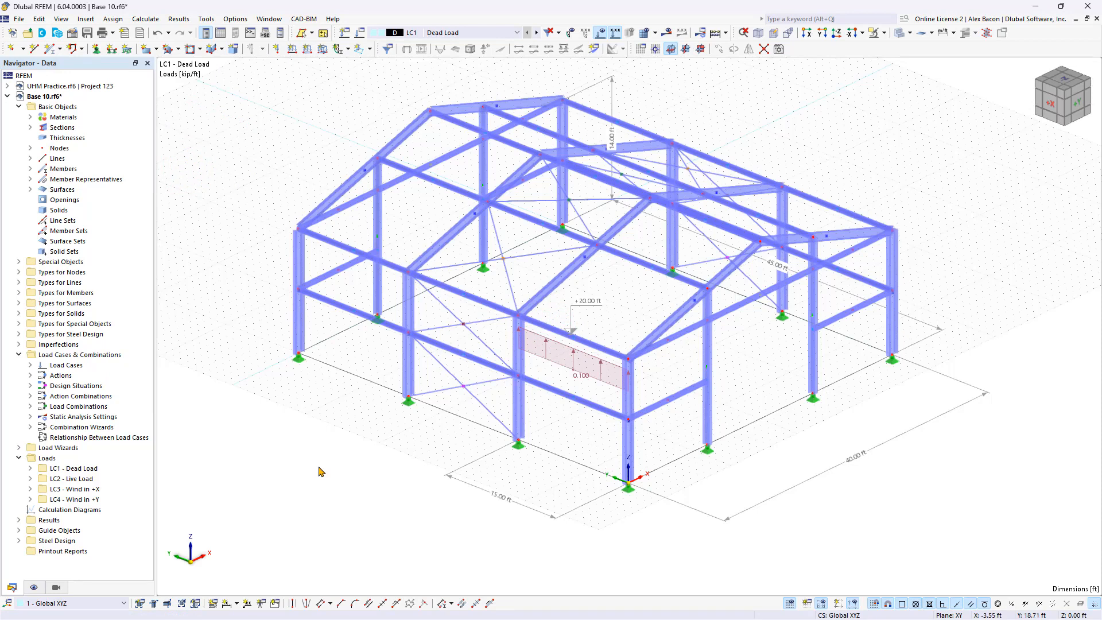
Reduce the graphical display size of the member loads
right_click(581, 372)
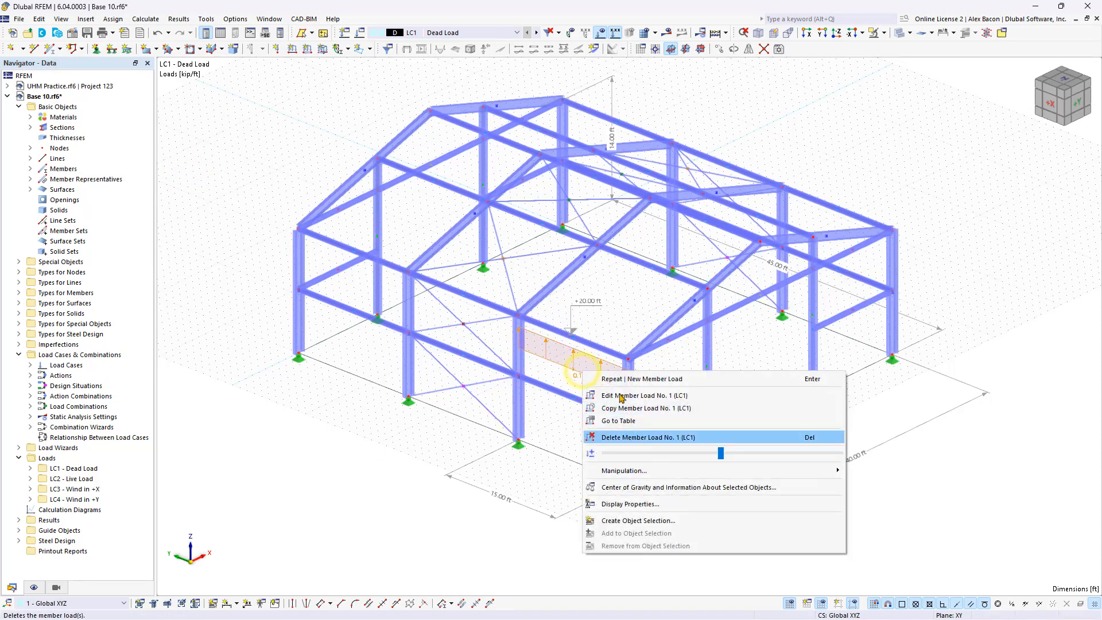
drag(721, 453, 657, 460)
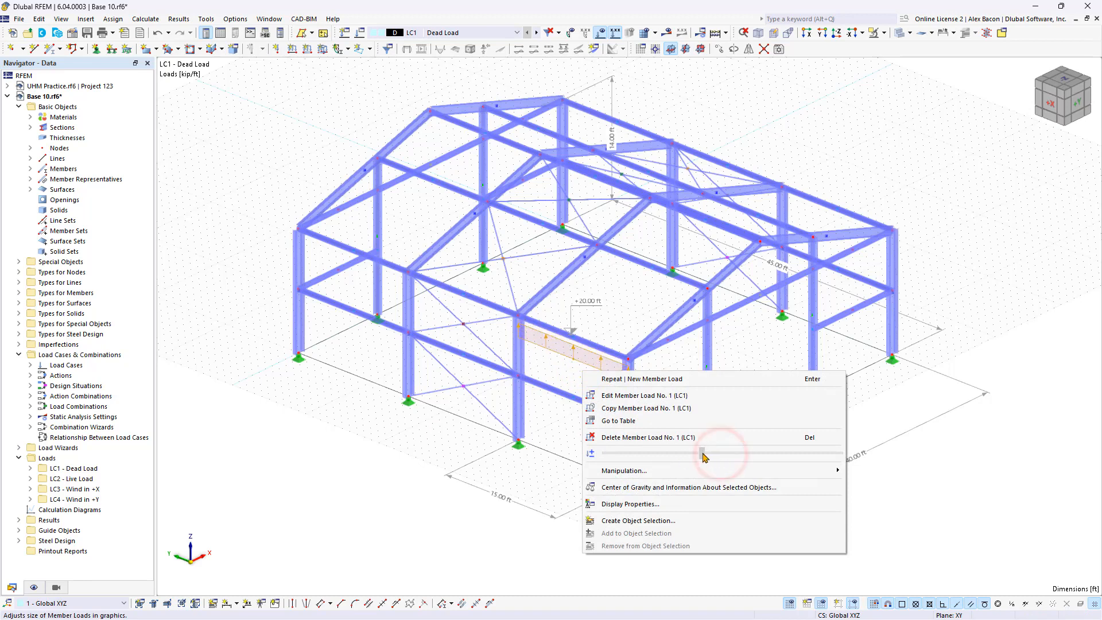
click(560, 414)
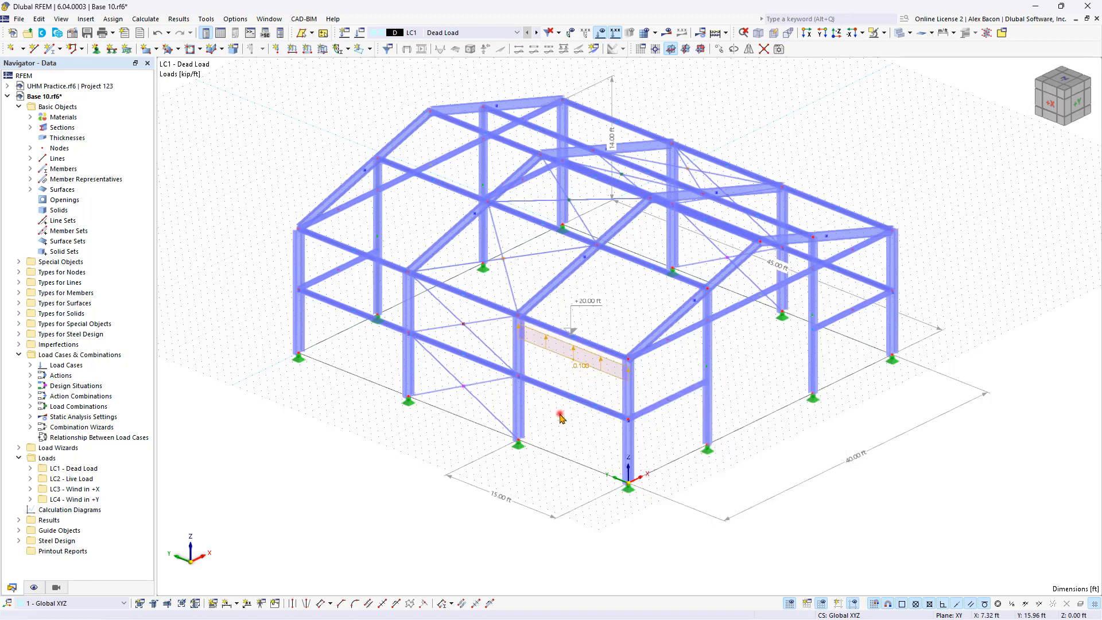
Reverse the sign of the eave member load's magnitude so that it acts downward
double_click(574, 353)
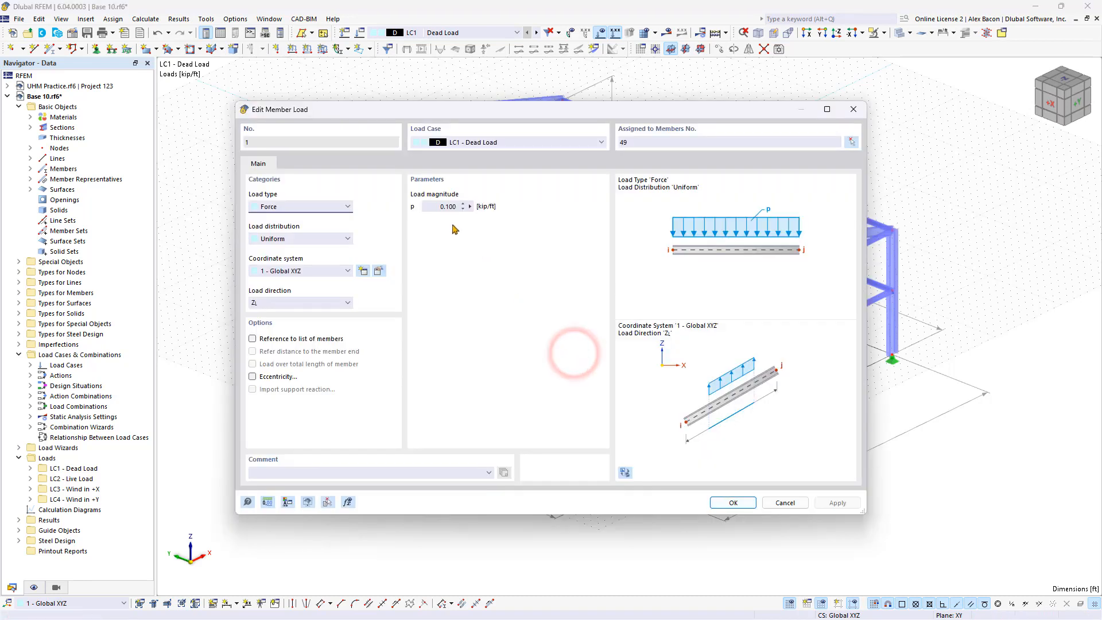
click(437, 206)
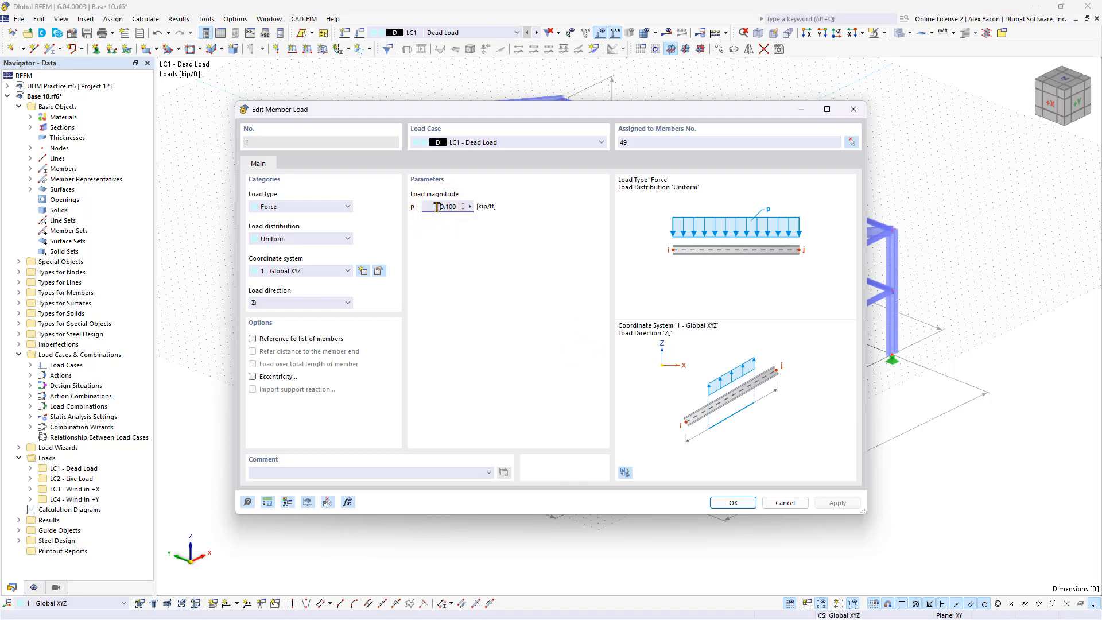
key(Return)
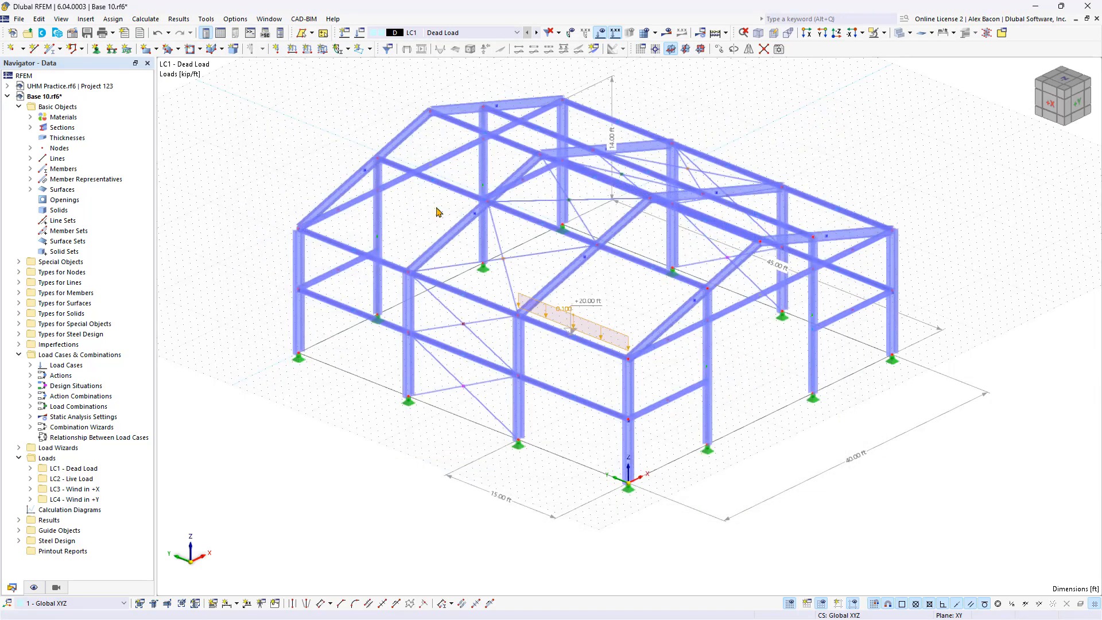
Delete the member load from the eave member
click(631, 287)
click(603, 326)
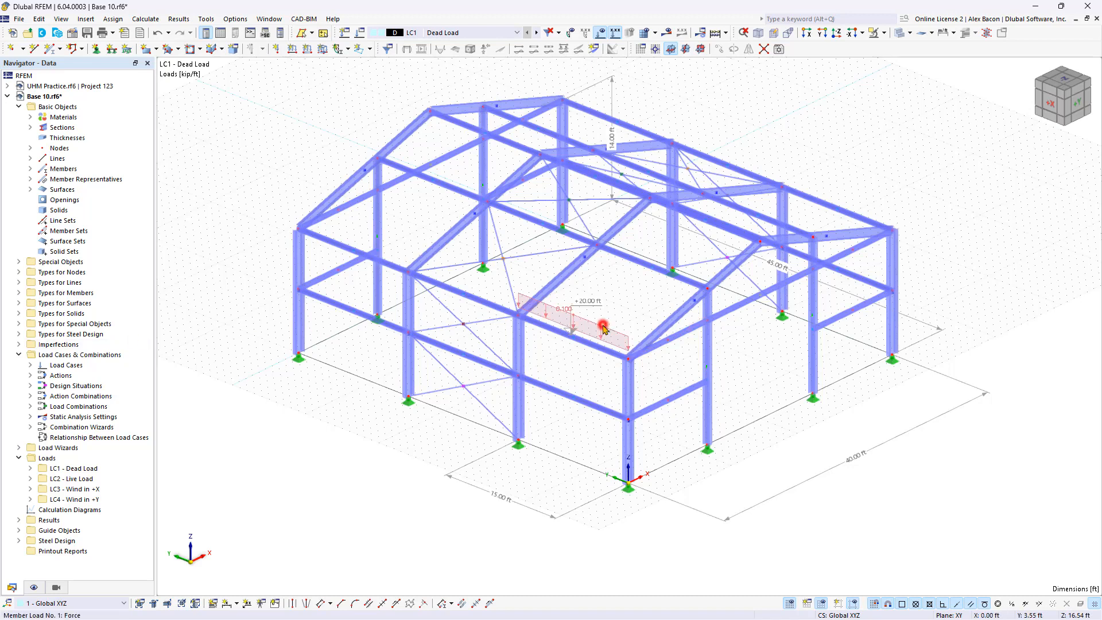
key(Escape)
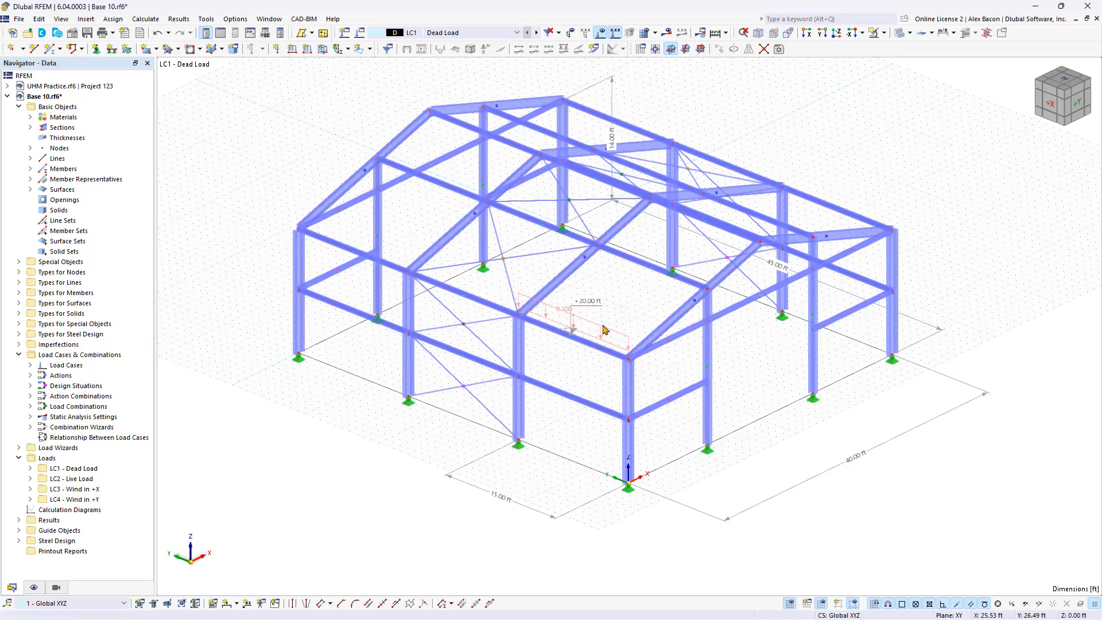
Create a Member Loads from Area Load wizard in LC1 - Dead Load with a uniform load magnitude of -0.1 ksf
click(18, 448)
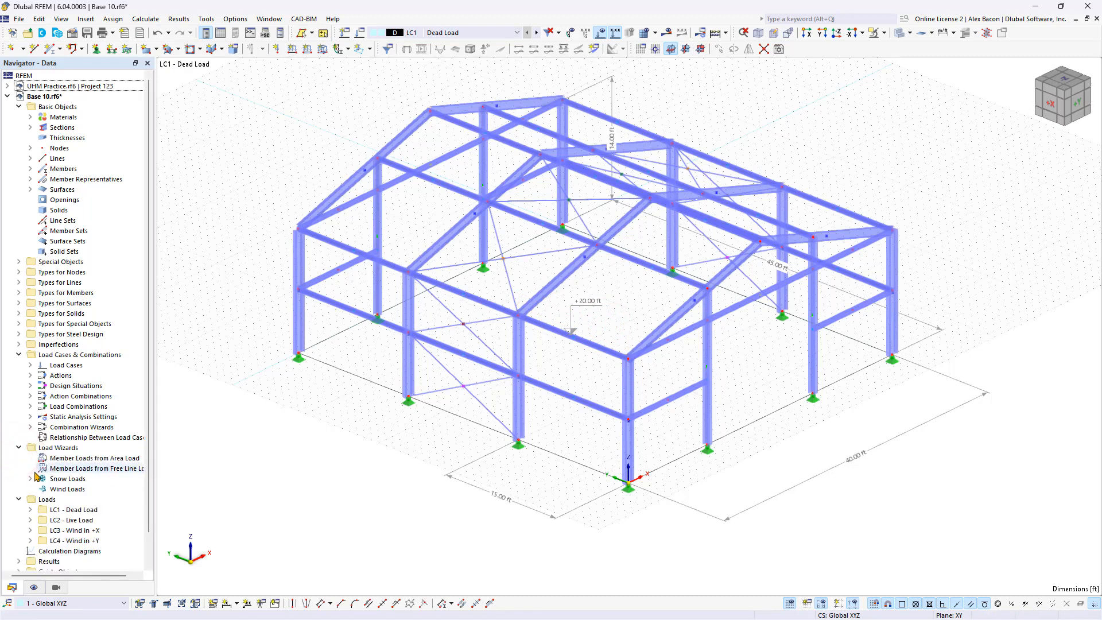
click(74, 458)
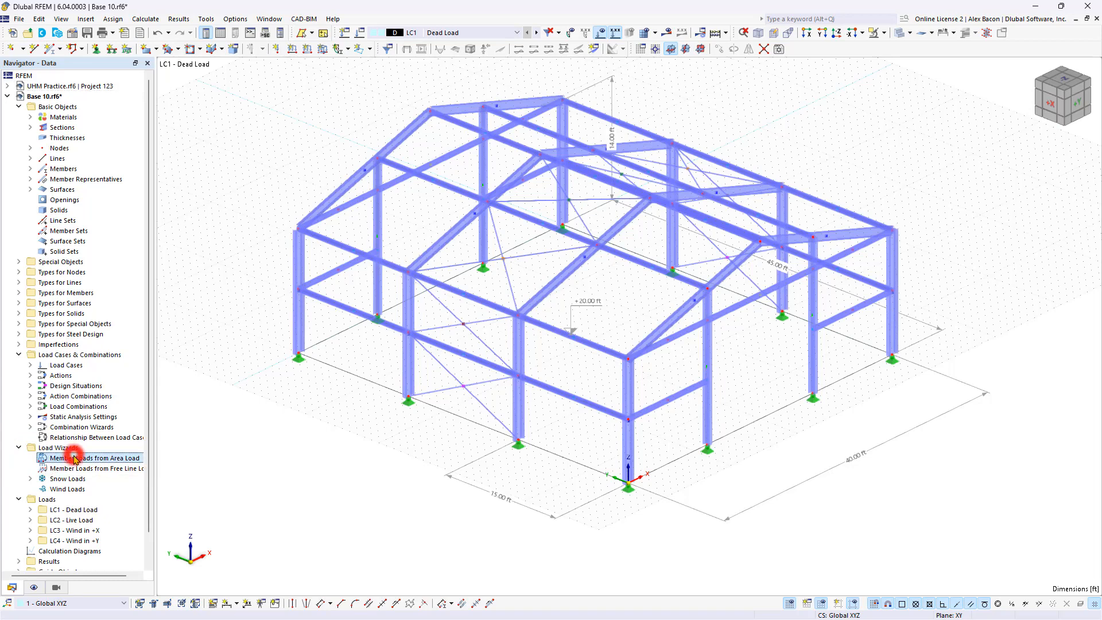
double_click(74, 458)
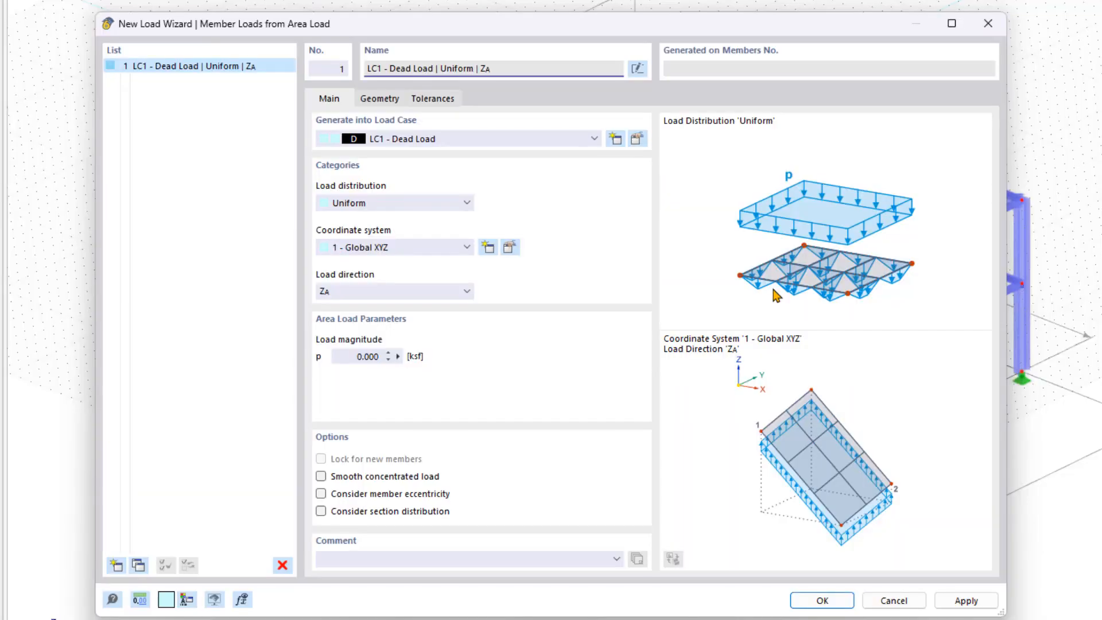
click(594, 138)
click(571, 136)
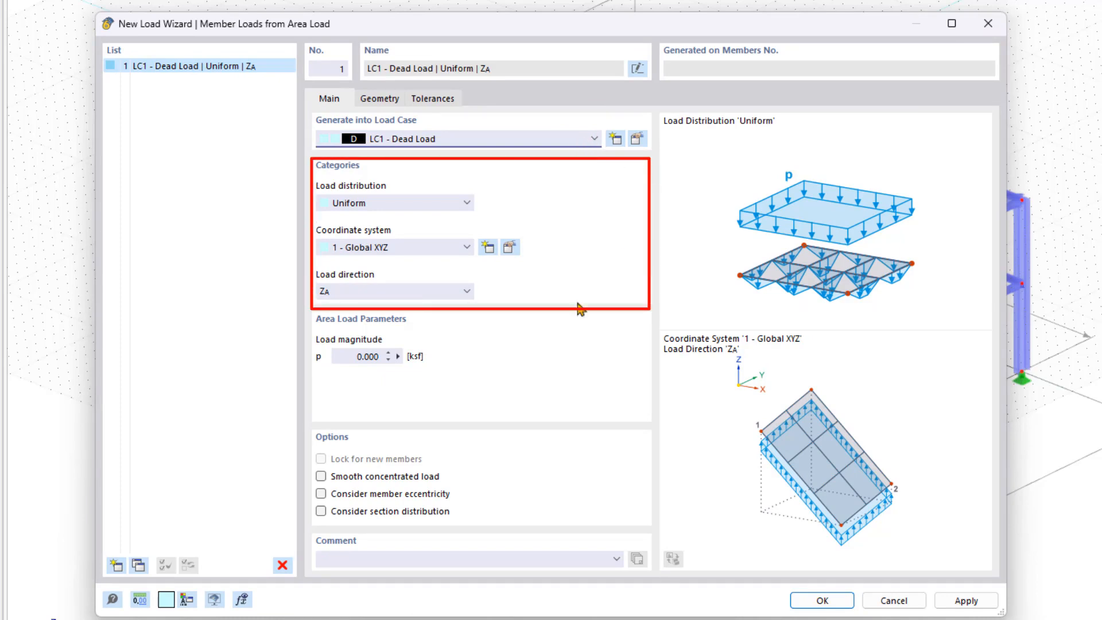
text(-0.1)
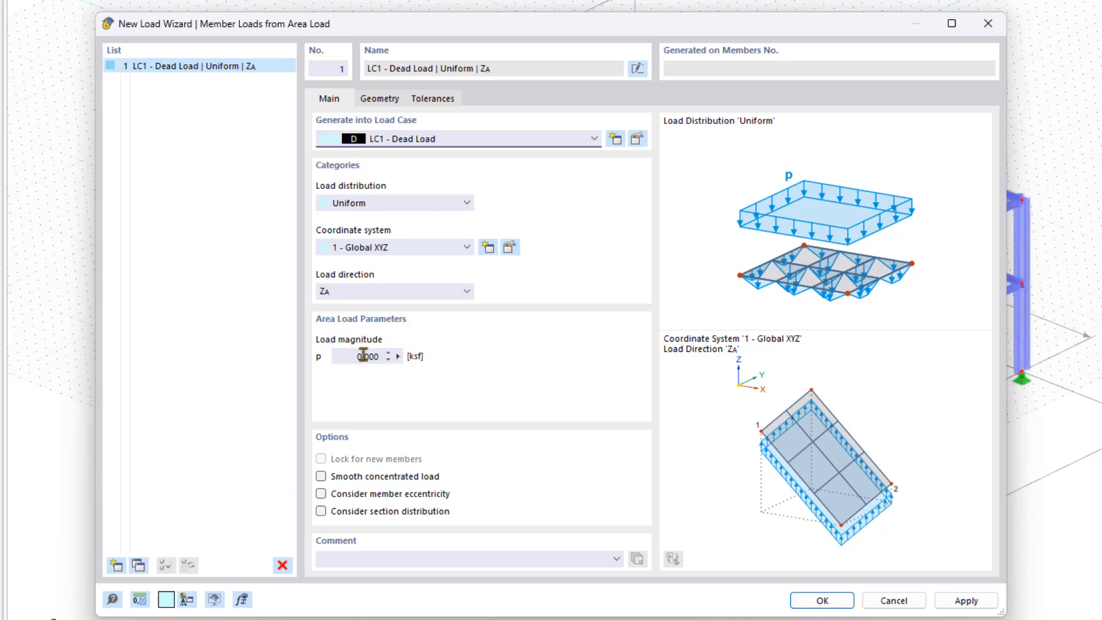
click(355, 356)
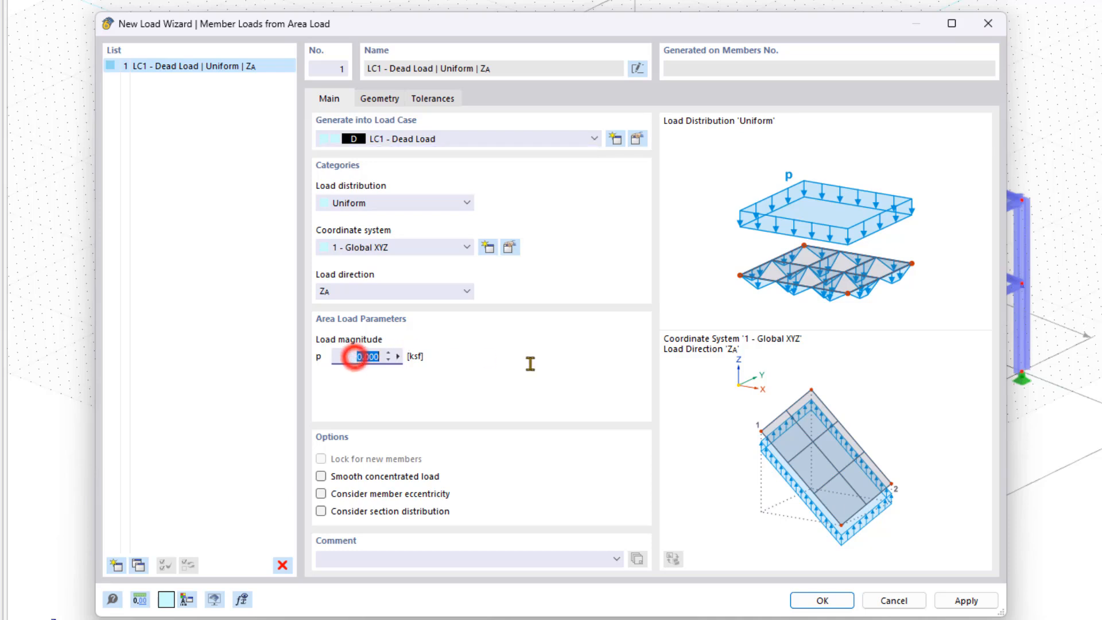
text(-0.)
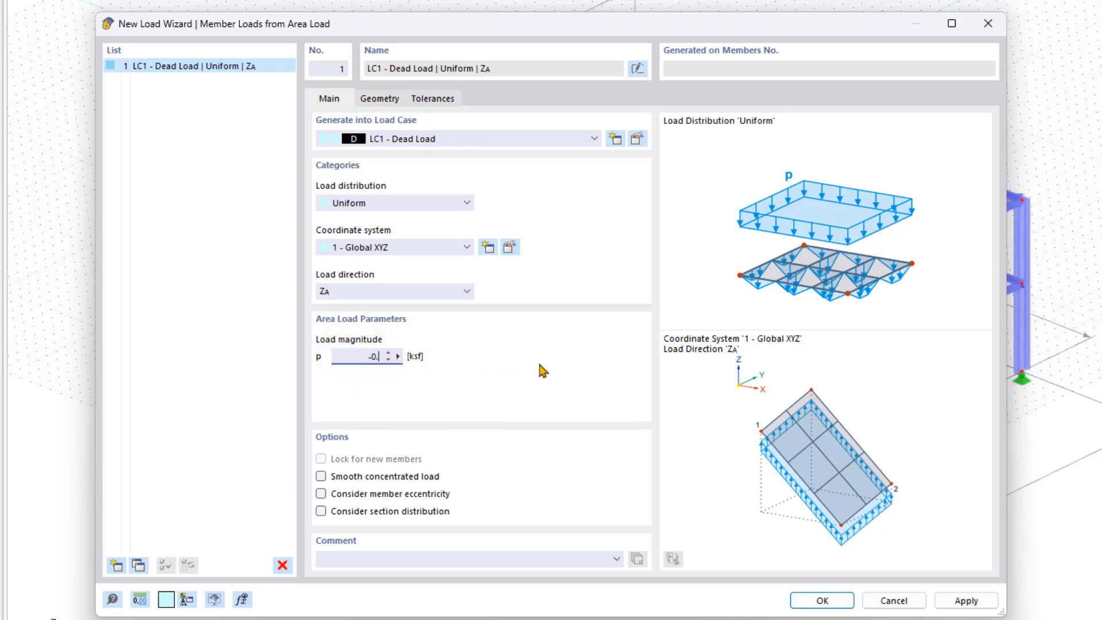
text(1)
Select the frame's roof and wall cells graphically as the boundary planes of the area load
key(ctrl+Tab)
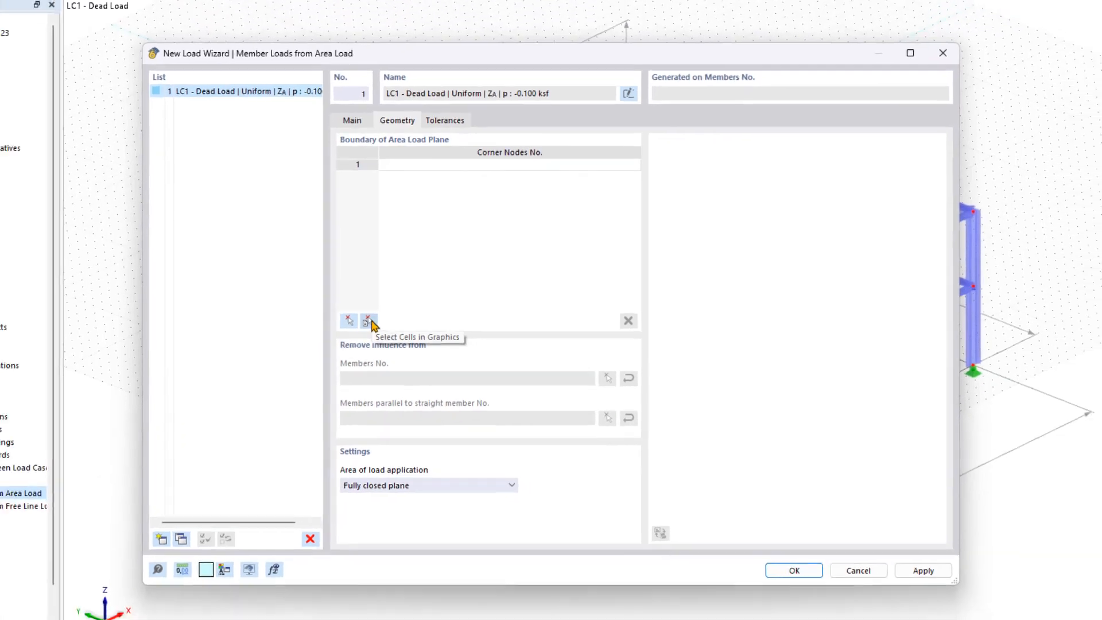
click(348, 323)
drag(741, 95, 325, 367)
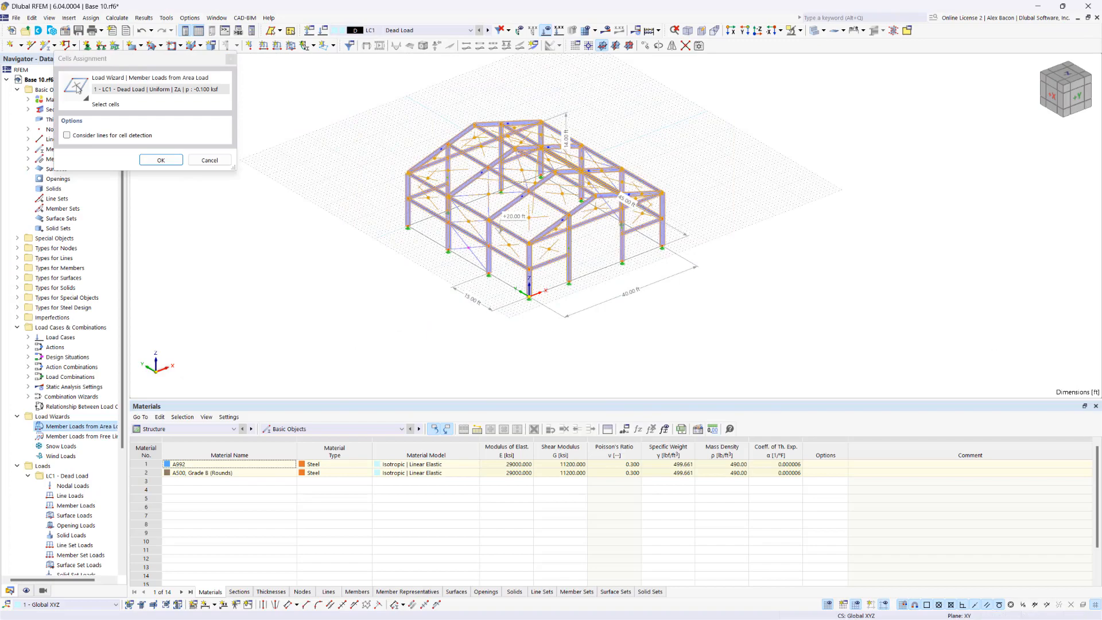
scroll(608, 221, up, 5)
ctrl+middle_drag(597, 211, 618, 197)
scroll(618, 198, up, 3)
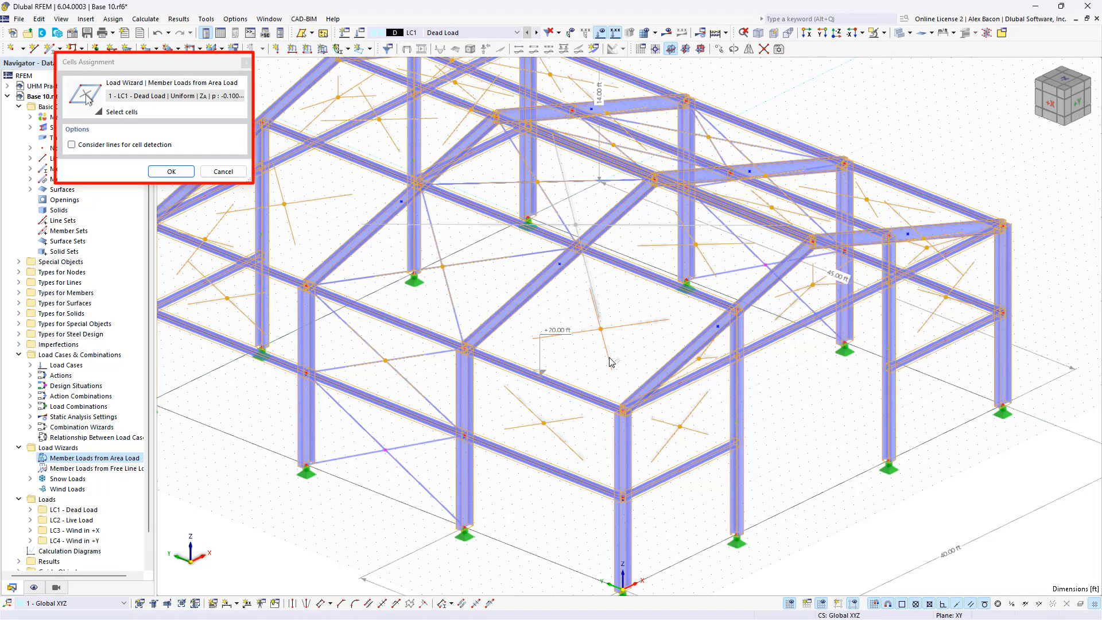
click(173, 171)
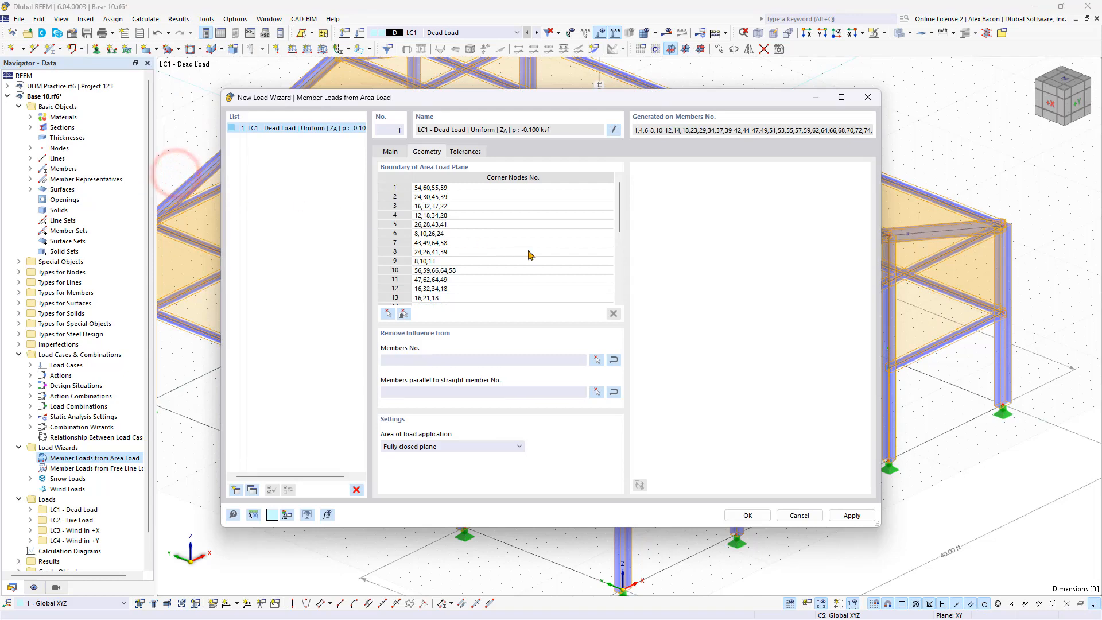
Remove the load influence from members parallel to the front gable rafters and corner column (6, 11, 109), and accept the area load
scroll(529, 252, down, 5)
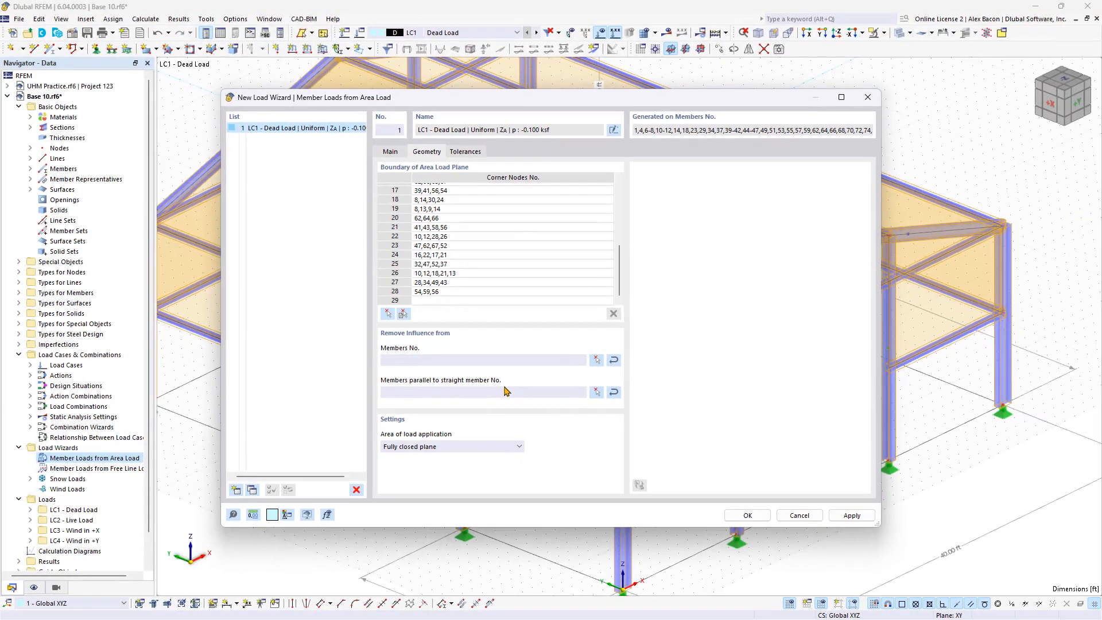
click(596, 392)
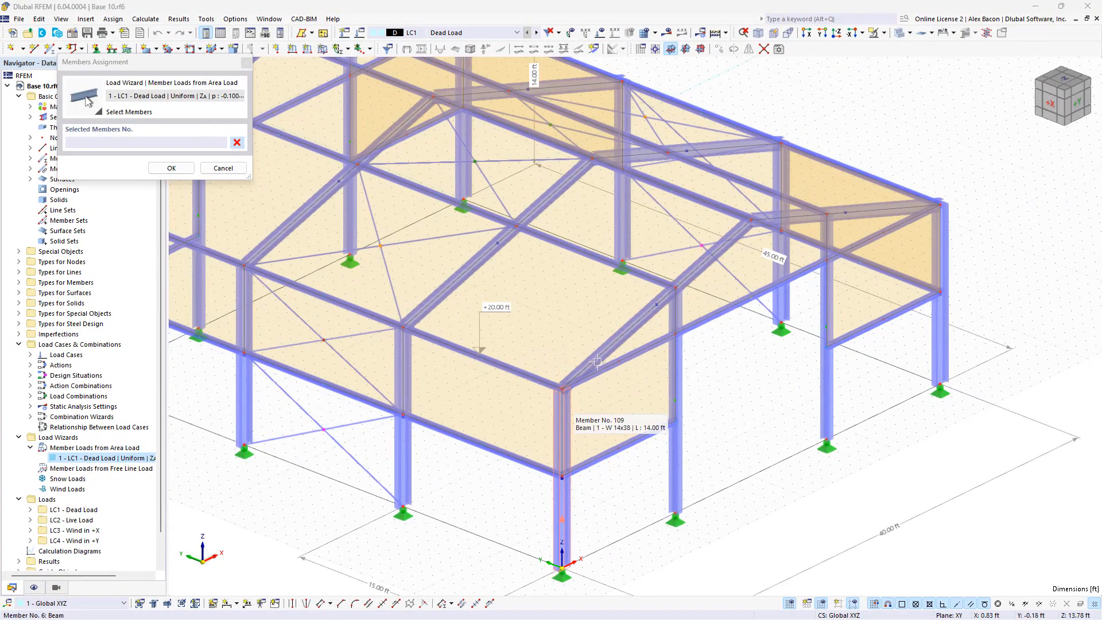
click(594, 358)
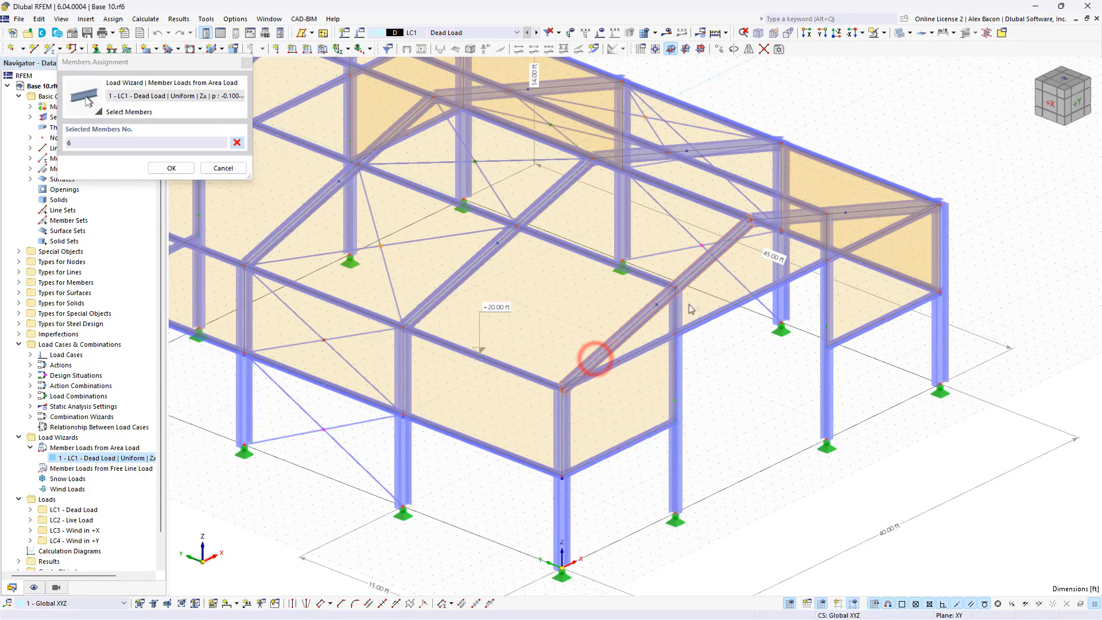
click(849, 211)
click(567, 420)
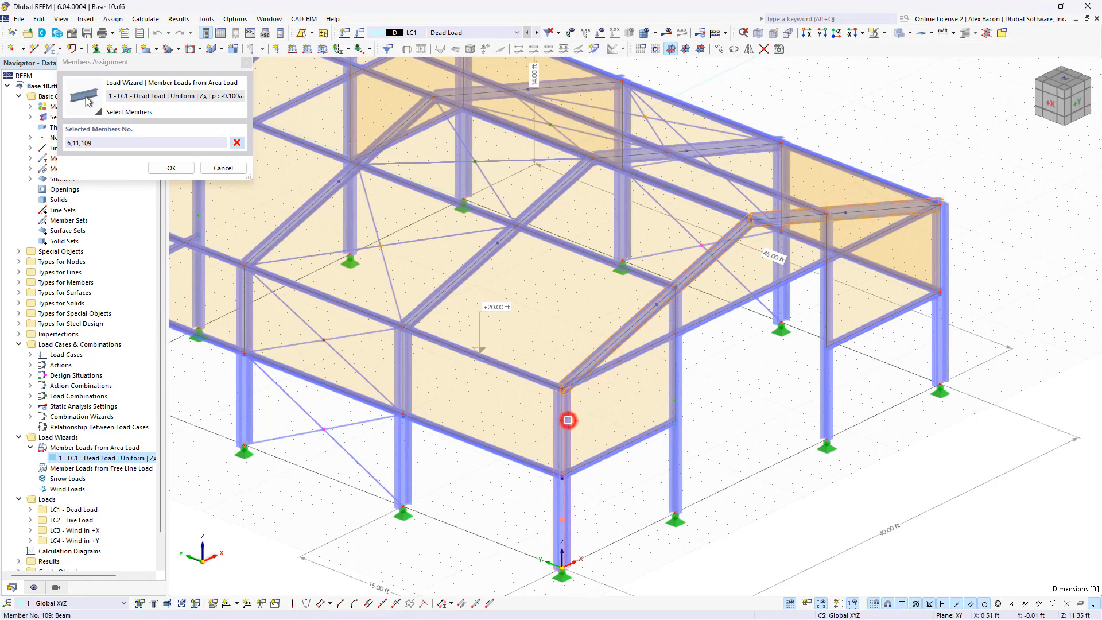
click(181, 172)
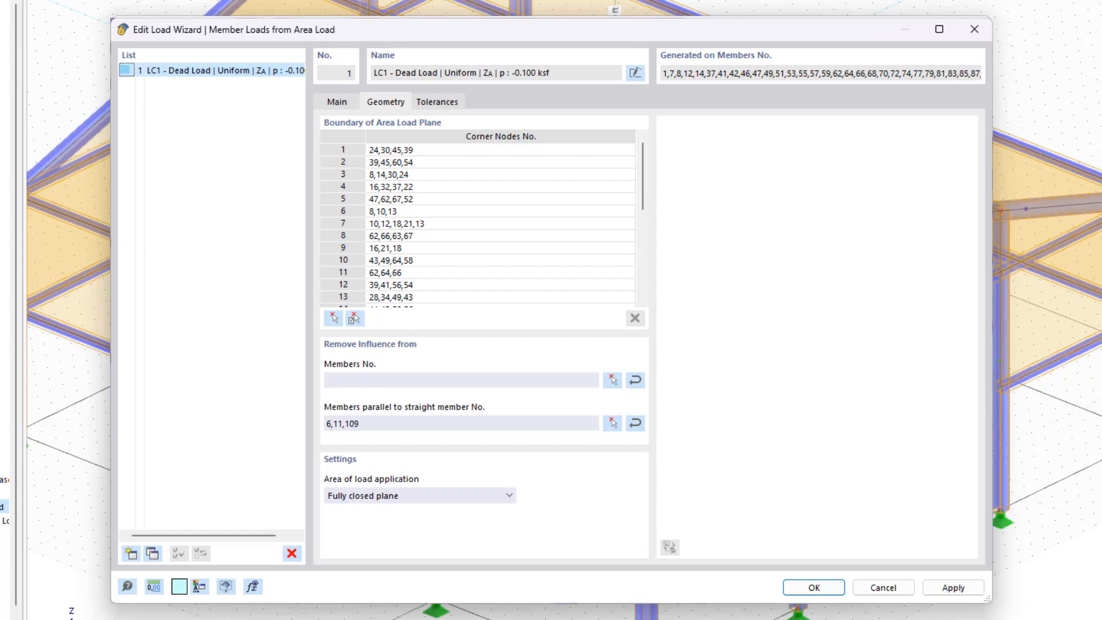
click(814, 587)
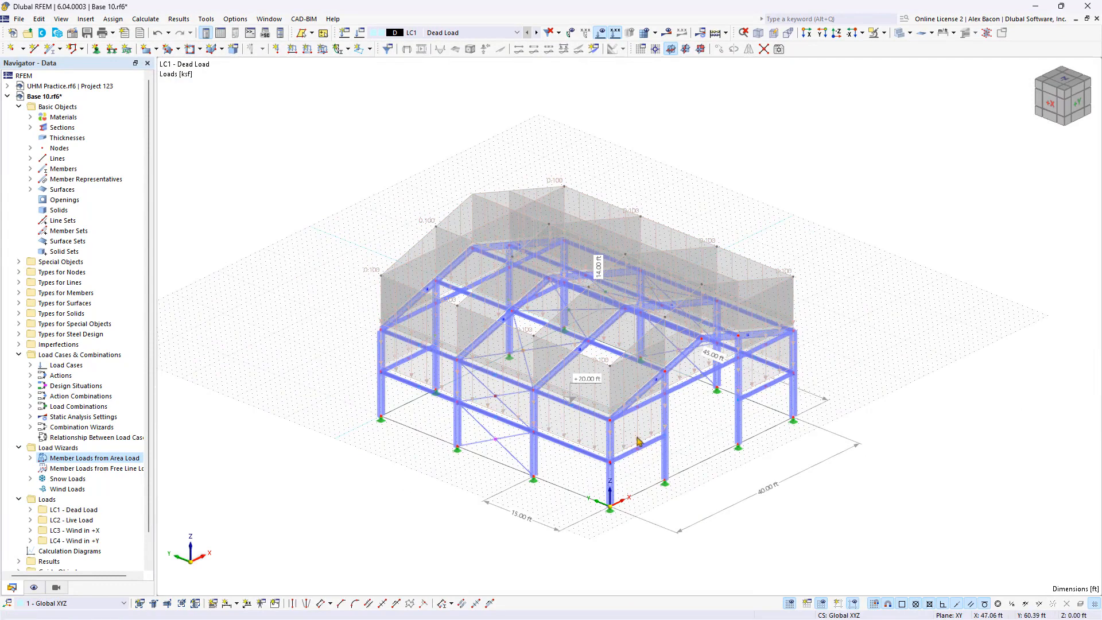
Display the area load as separate member loads and hide the load values
right_click(382, 275)
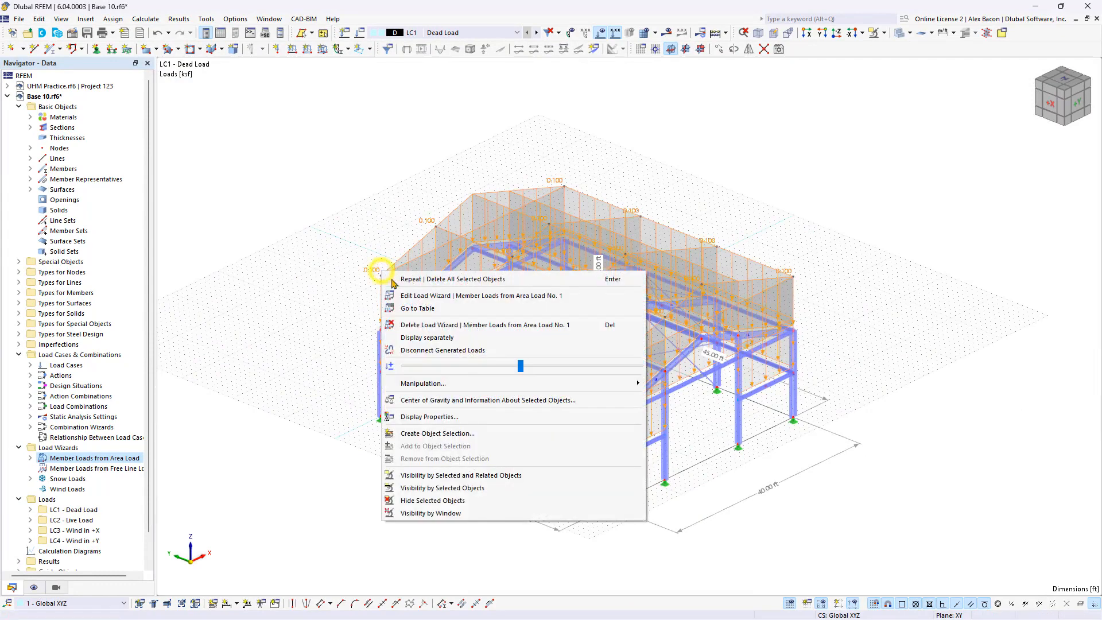
click(454, 344)
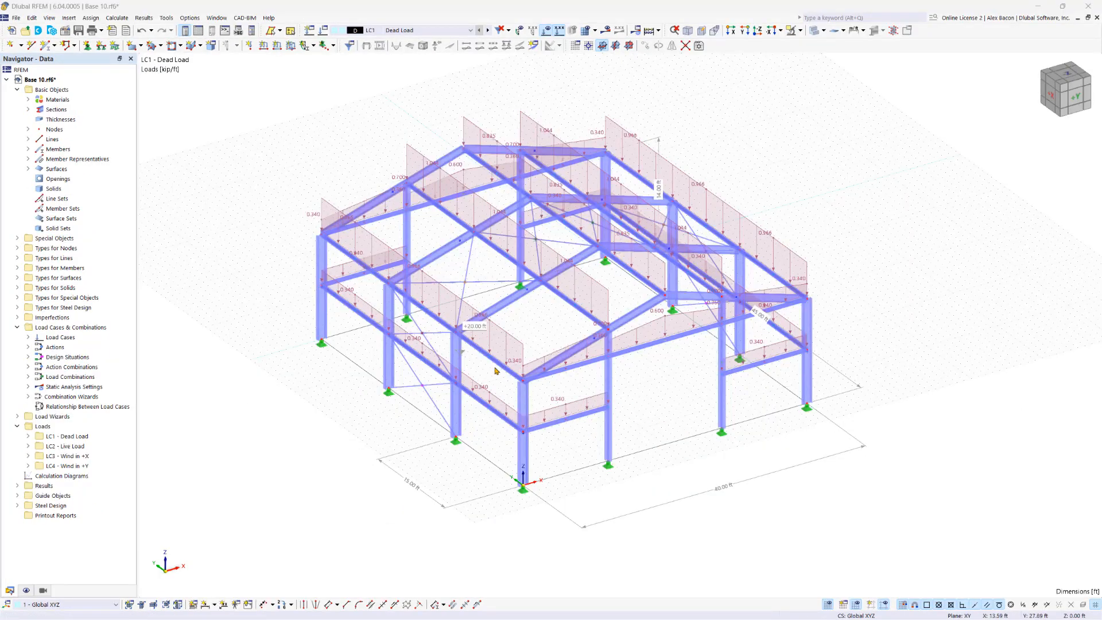
click(558, 32)
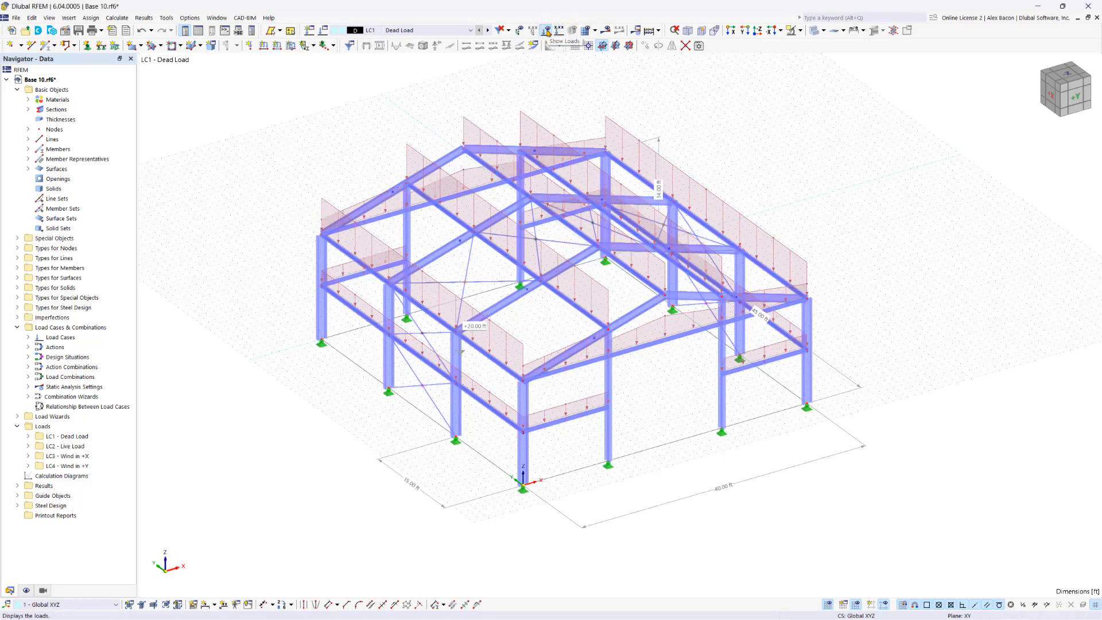
Hide and show the loads again, and turn off the separate display so the area load is drawn instead of member loads
click(546, 31)
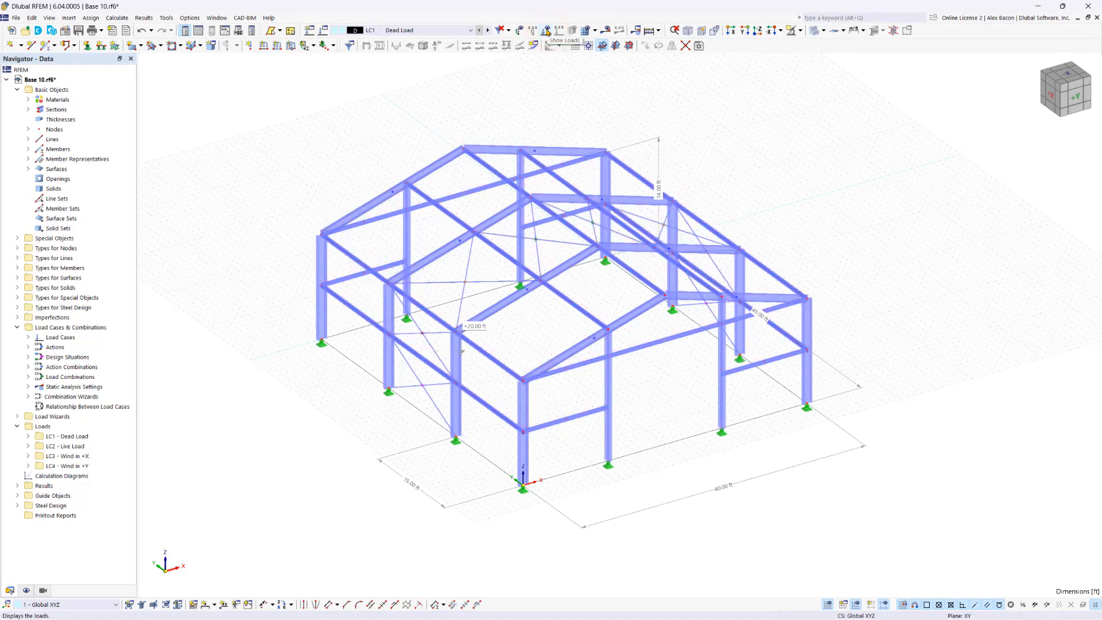
click(547, 31)
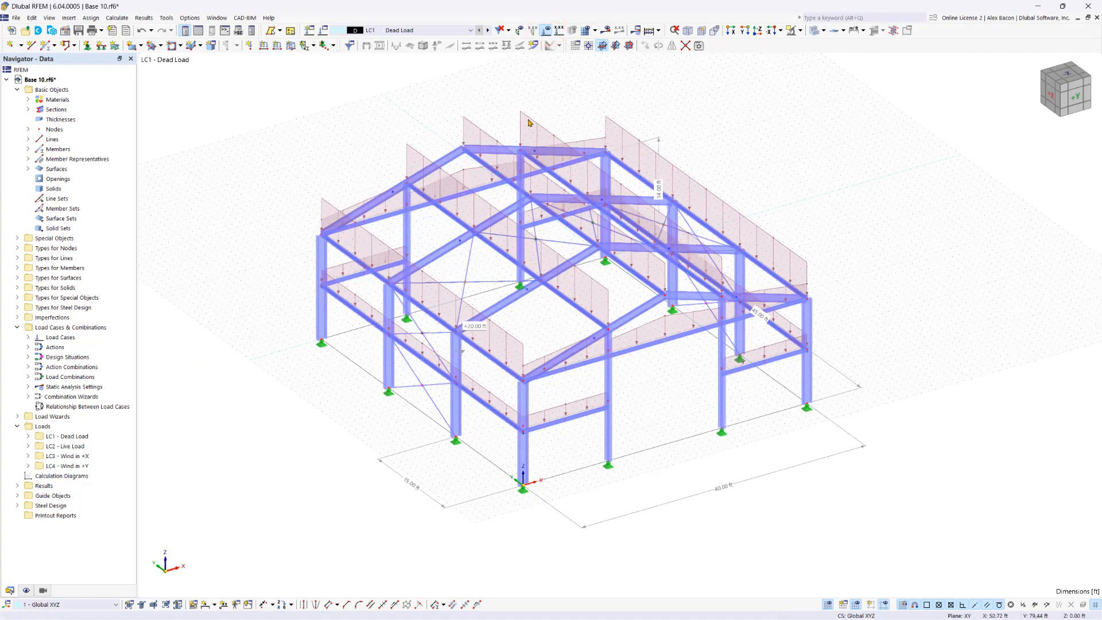
right_click(528, 122)
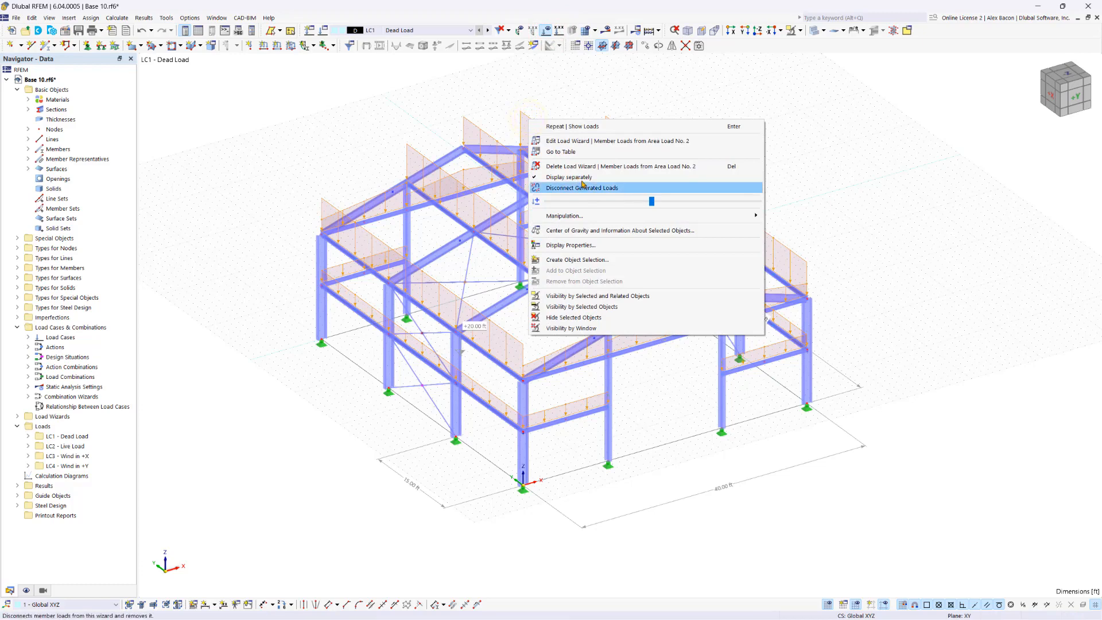
click(581, 181)
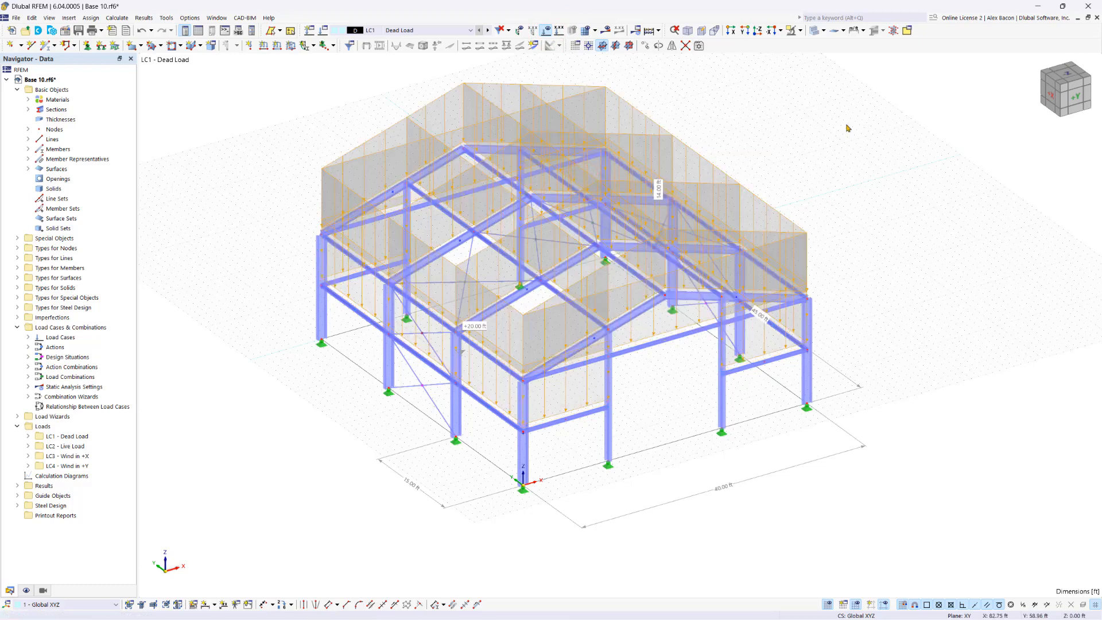